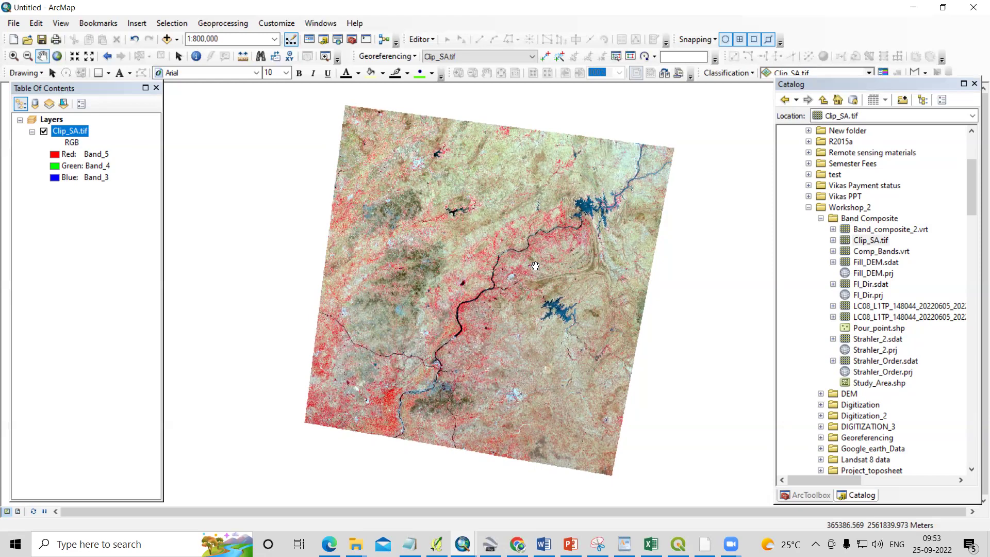
- Pan and zoom the map view to recentre the composite raster
left_click_drag(535, 265, 513, 290)
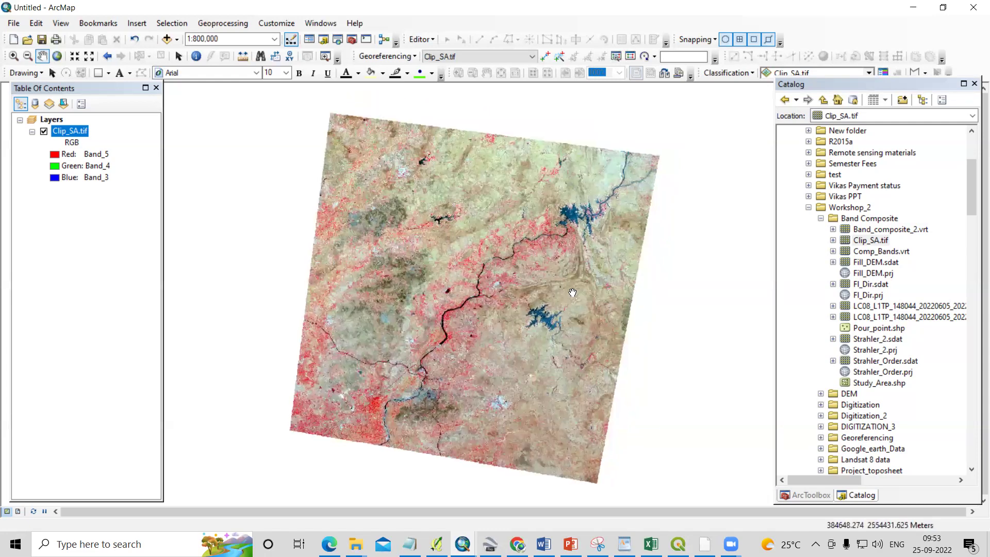
left_click_drag(571, 237, 581, 227)
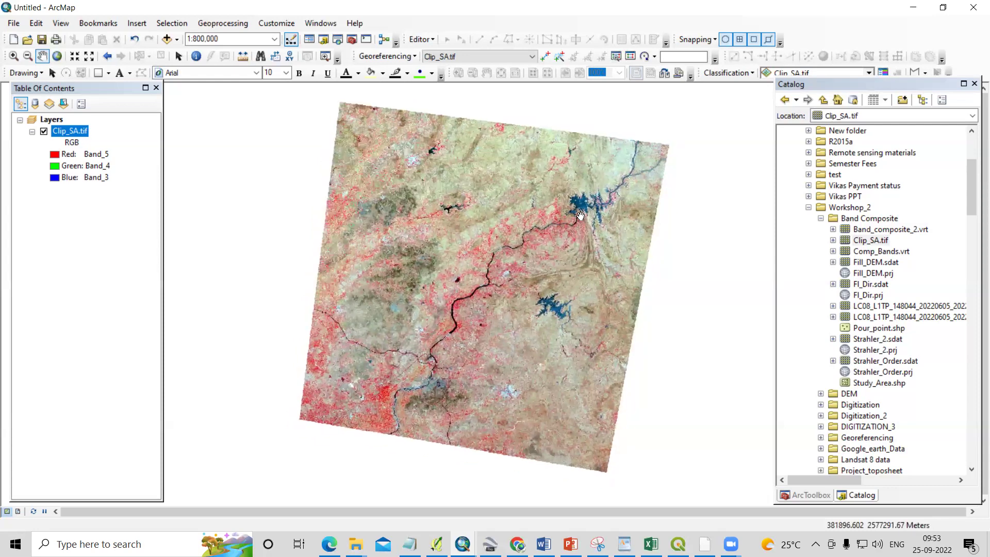
scroll(581, 216, "up", 1)
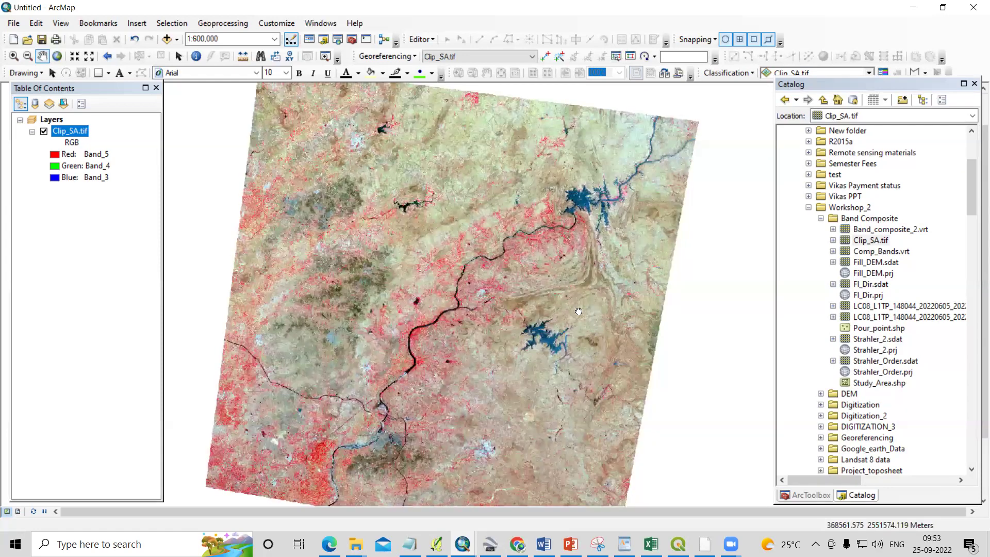
left_click_drag(468, 333, 513, 287)
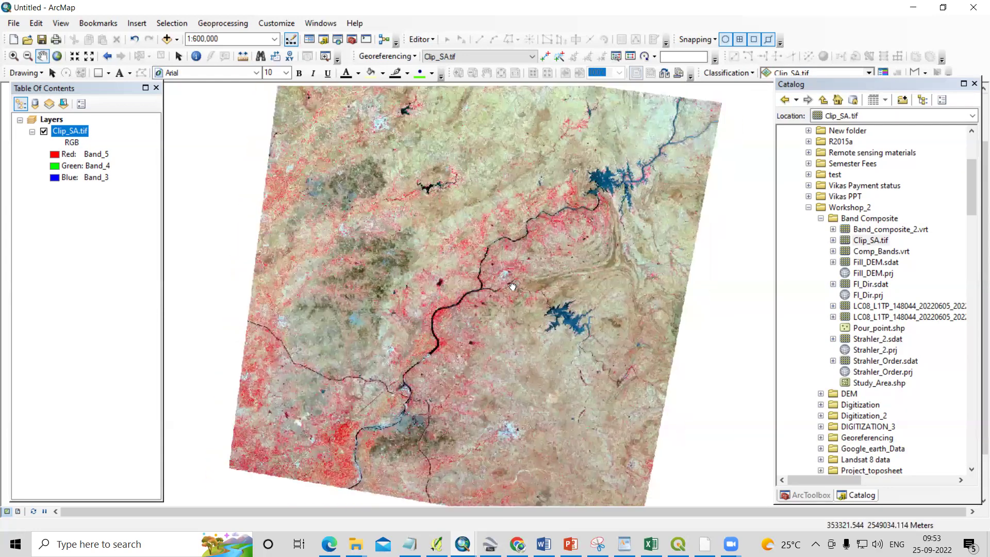
scroll(516, 315, "down", 1)
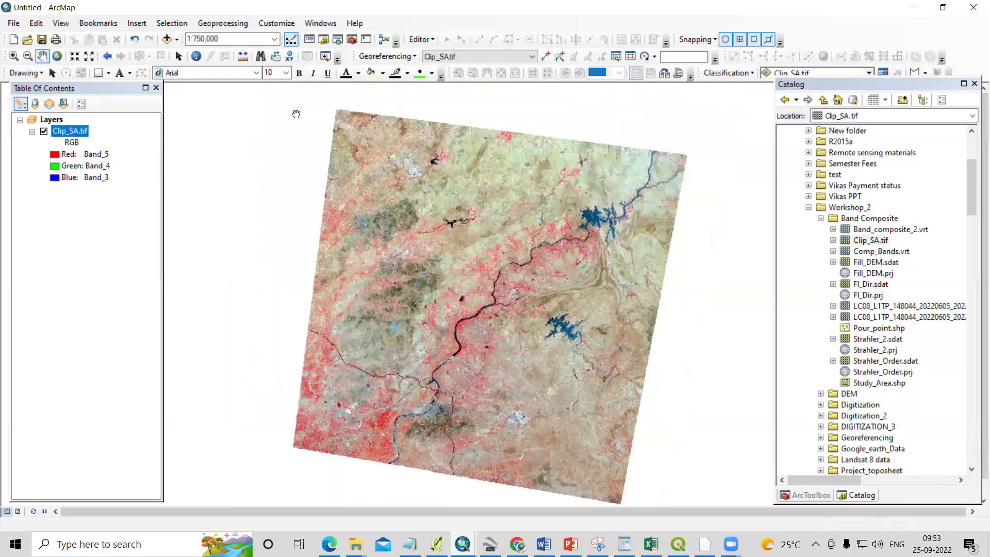
mouse_move(556, 286)
left_mouse_down()
mouse_move(563, 268)
mouse_move(561, 282)
left_mouse_up()
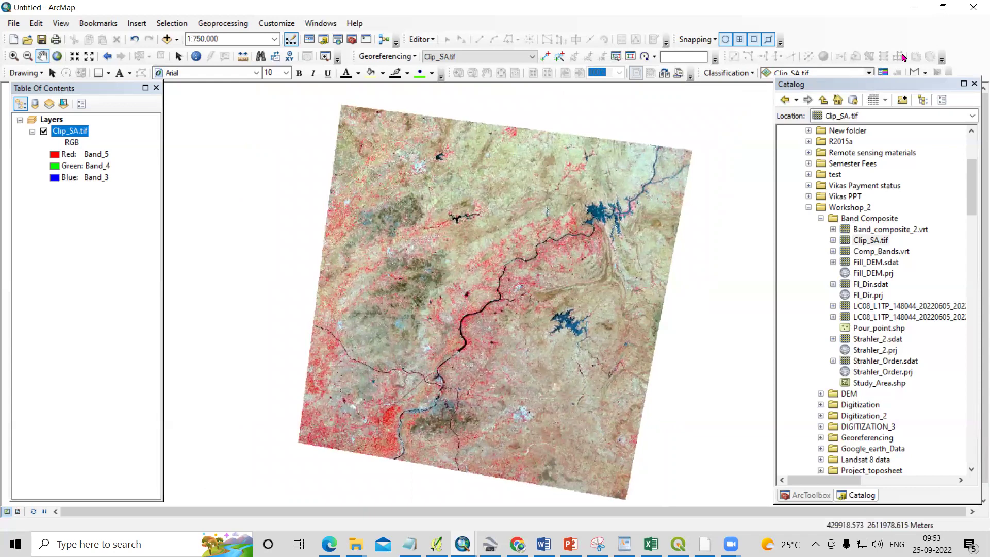
left_click_drag(488, 241, 488, 236)
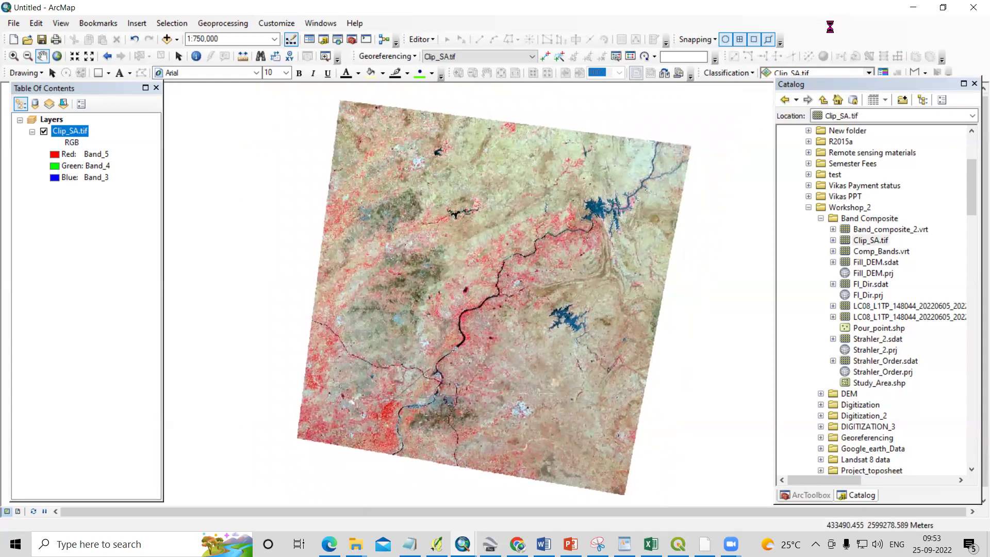
- Turn on the Data Frame Tools toolbar and move it left over the map
right_click(878, 32)
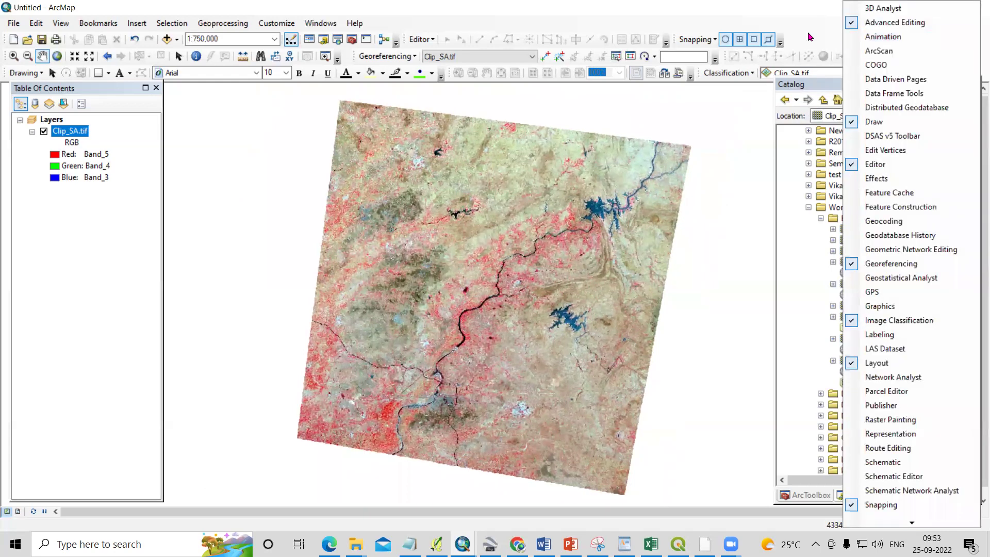
left_click(911, 94)
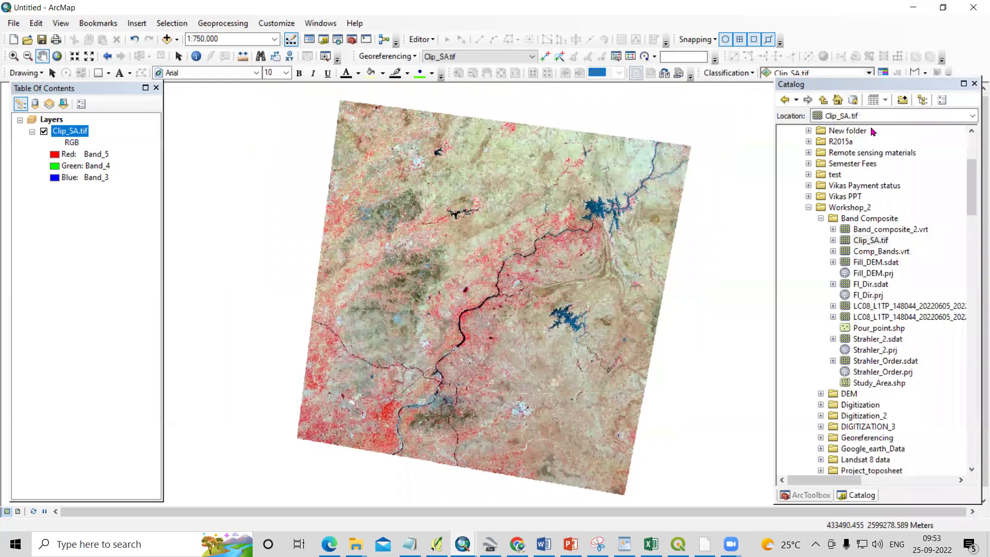
left_click_drag(241, 111, 222, 117)
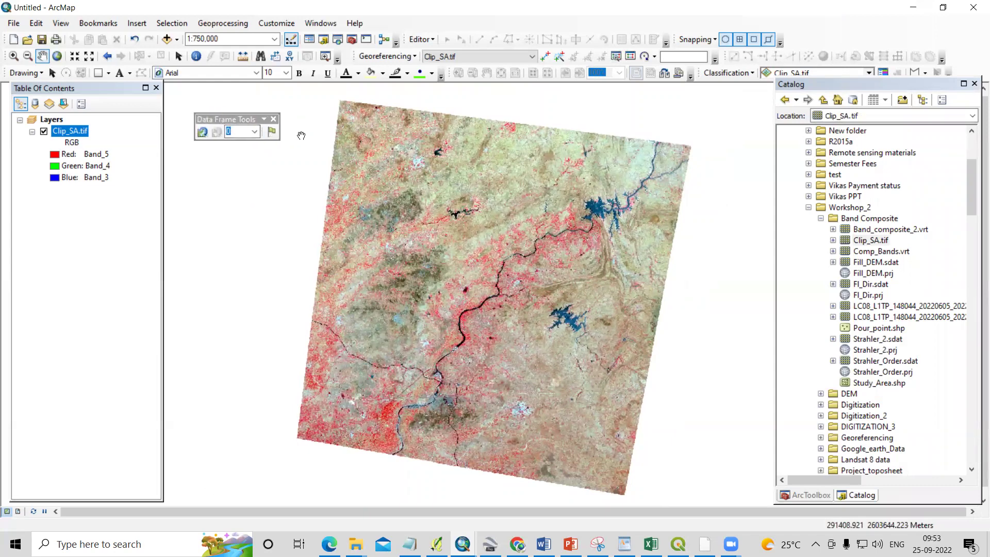
- Rotate the data frame interactively counter-clockwise to about 95.96 degrees
left_click(201, 132)
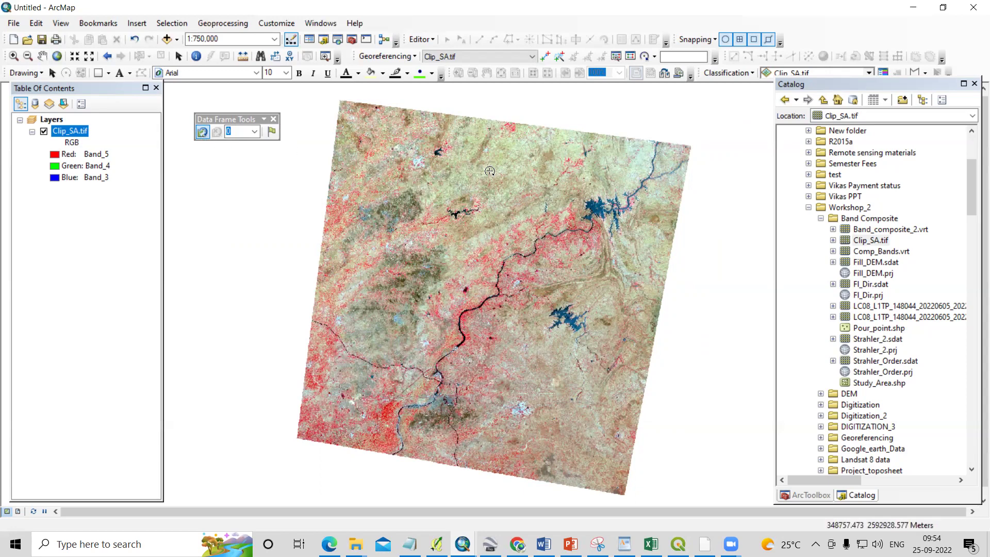
left_click_drag(490, 171, 473, 171)
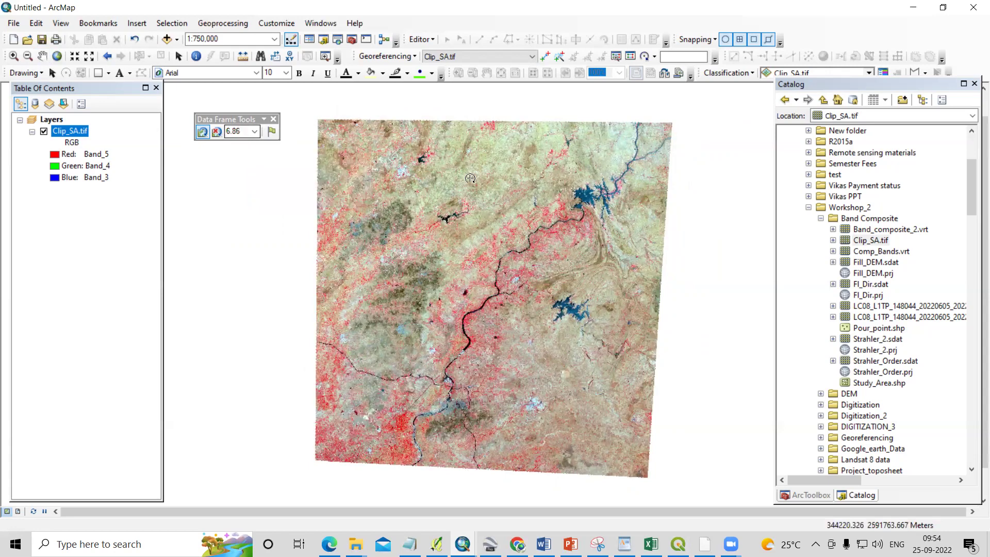
left_click_drag(453, 164, 390, 228)
left_click_drag(381, 274, 387, 308)
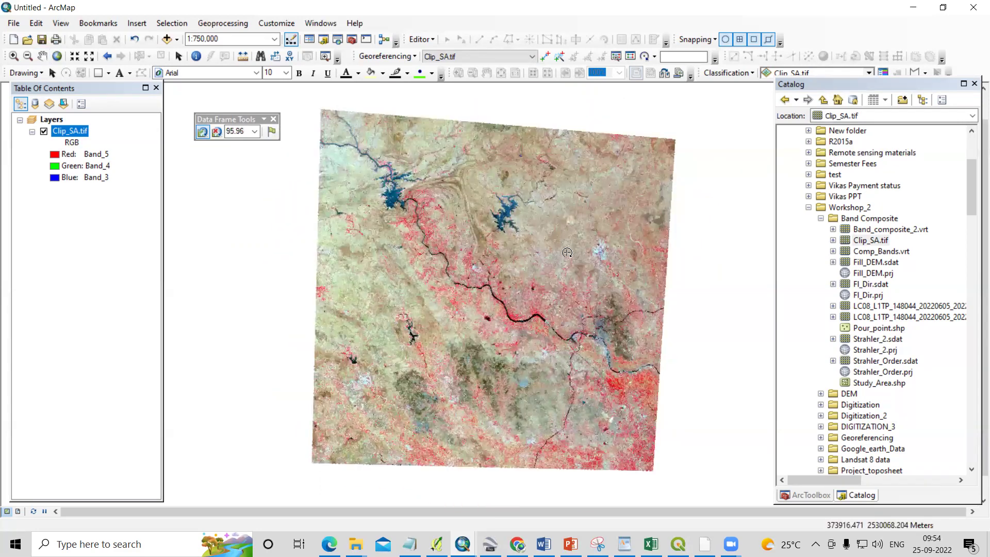
- Clear the rotation, try the 90, 140 and 135 degree angles, and finally enter 95
double_click(245, 132)
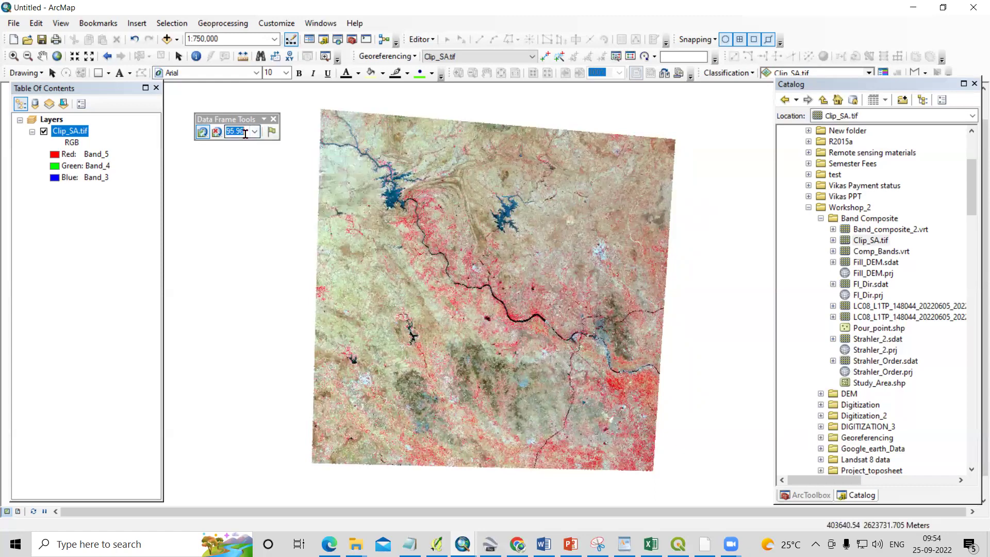
left_click(216, 132)
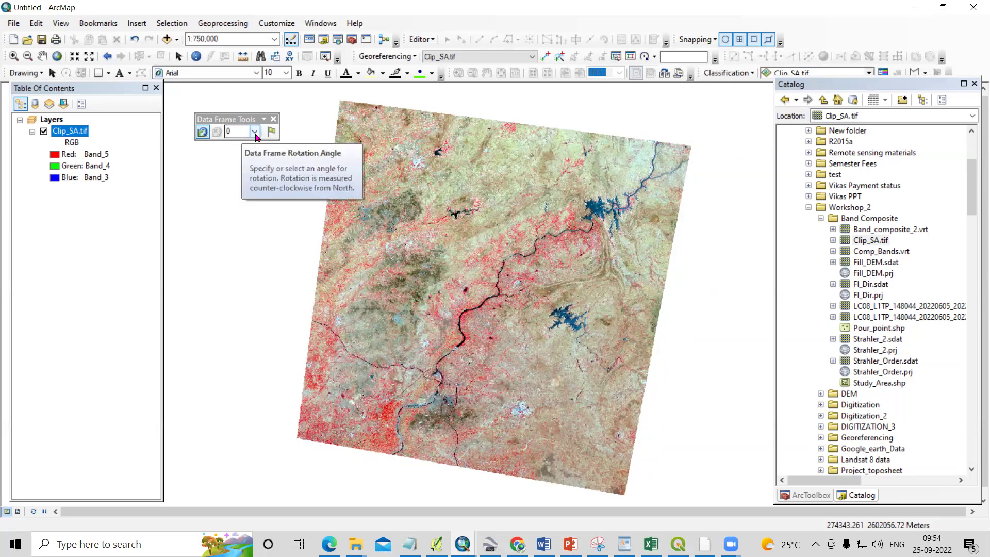
left_click(255, 132)
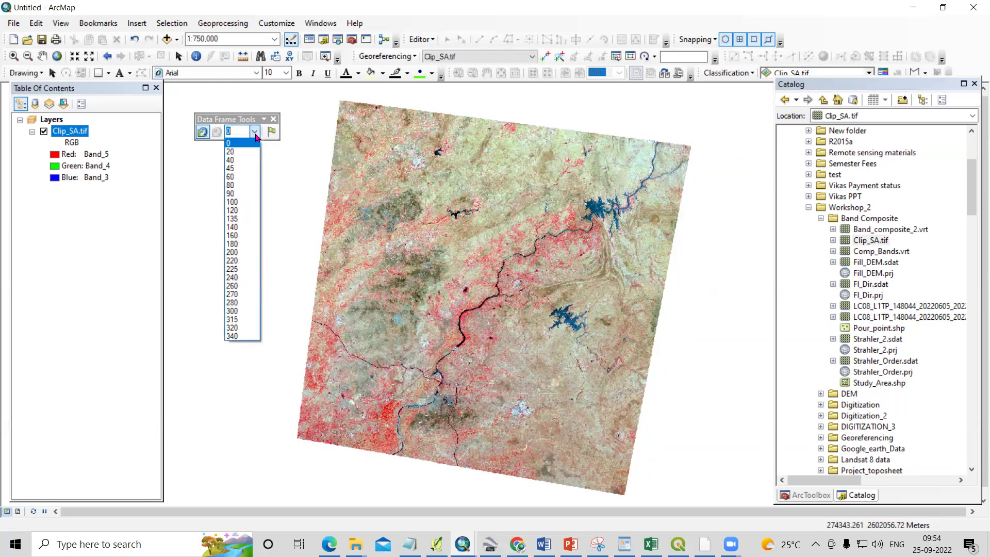
left_click(243, 194)
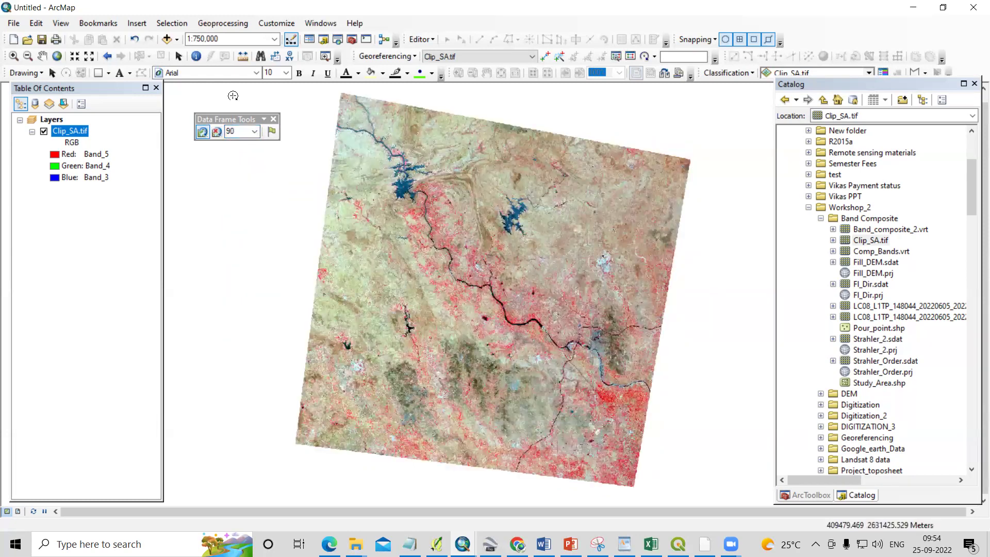
left_click(254, 132)
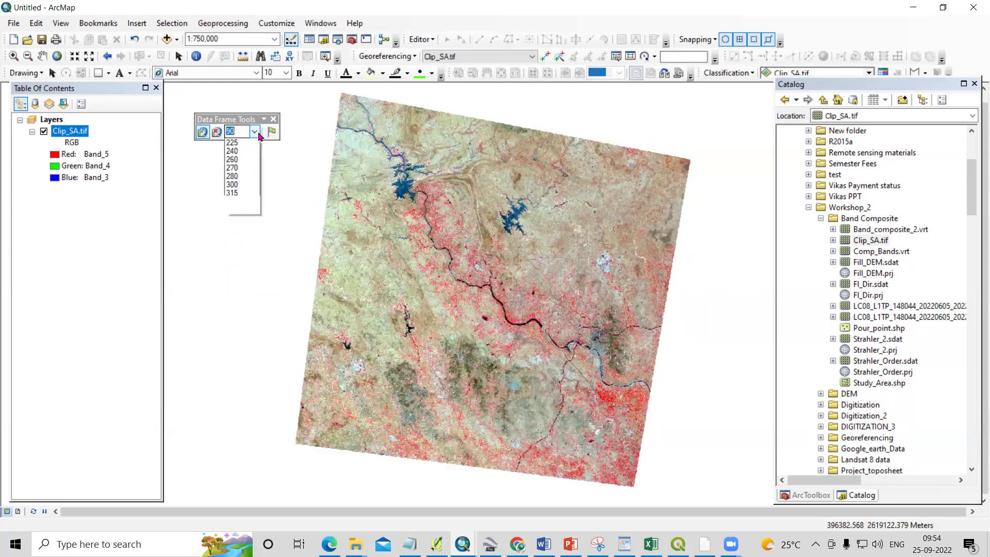
left_click(246, 228)
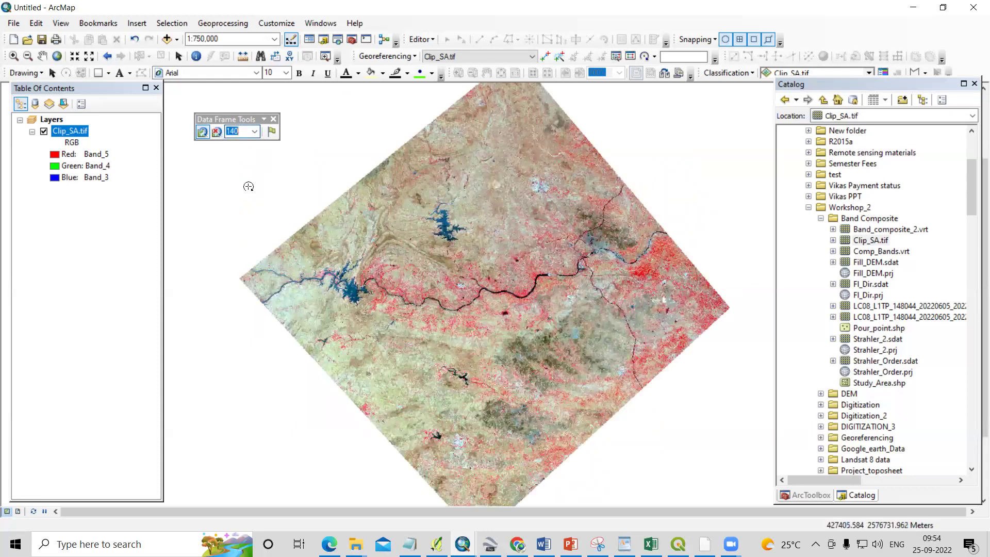
type("135")
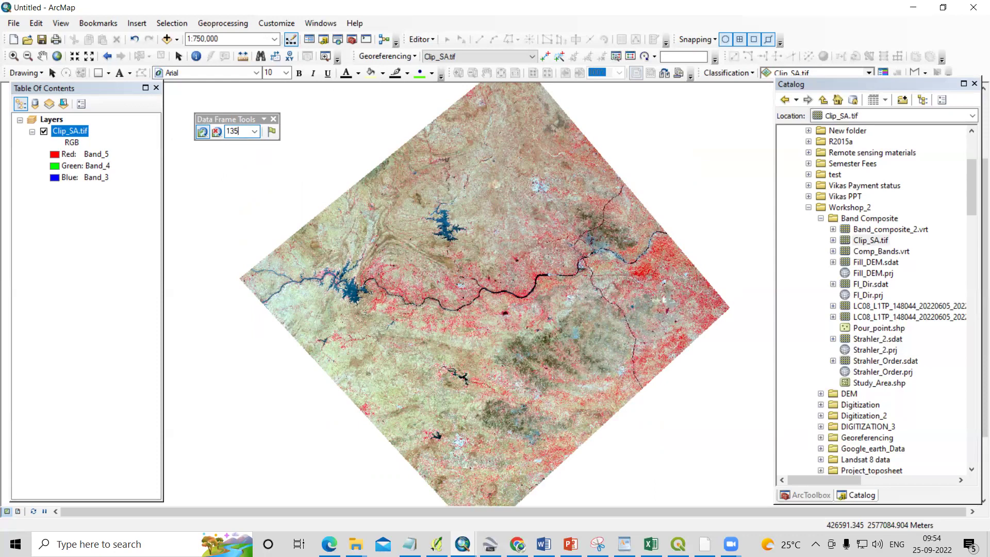
key("Return")
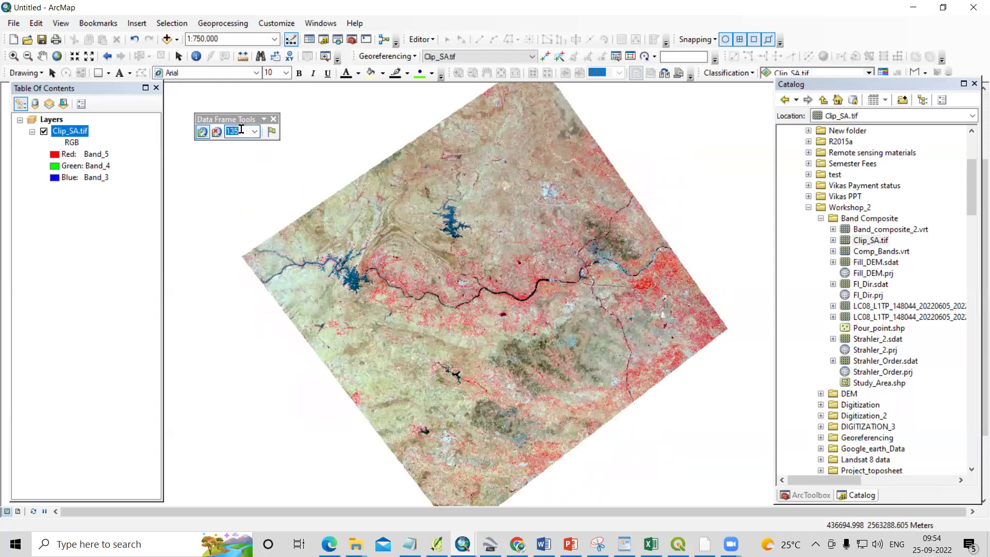
type("95")
key("Return")
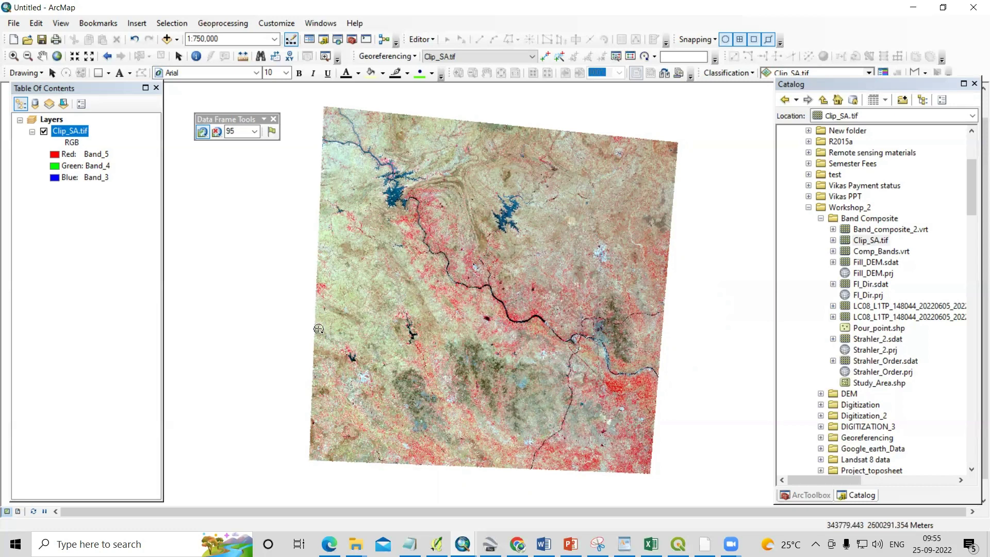
- Switch to Layout View and zoom in twice so the raster fills the page
left_click(18, 511)
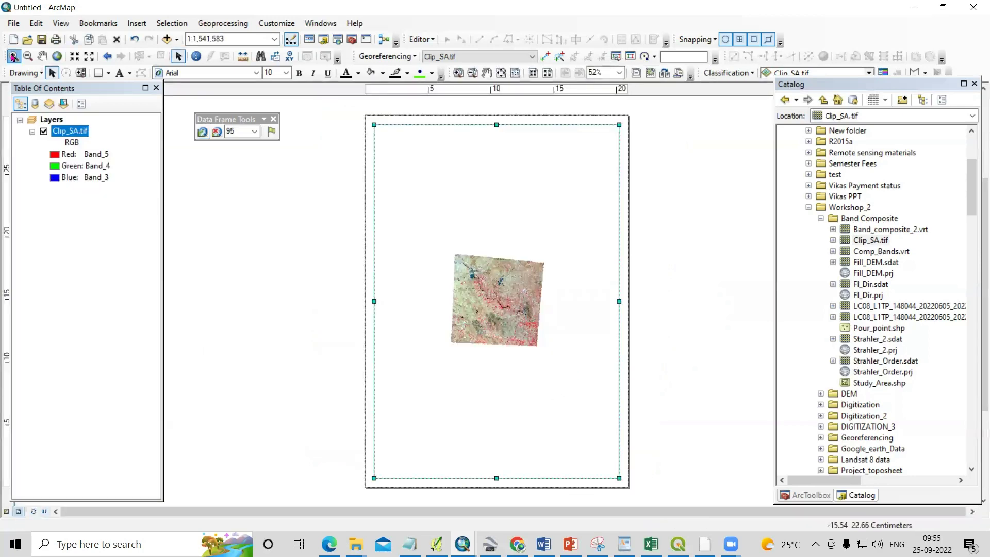
left_click(13, 55)
left_click_drag(438, 232, 564, 393)
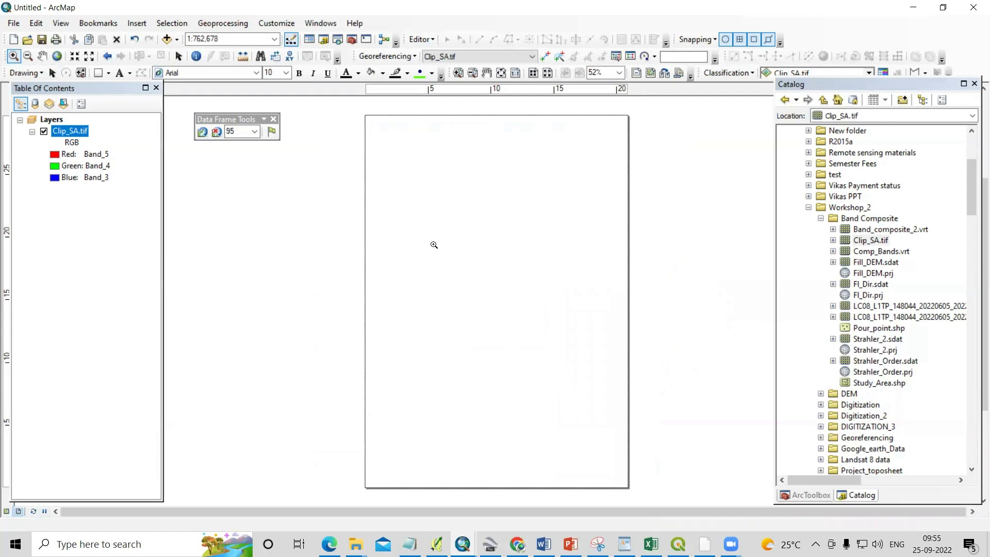
left_click_drag(398, 180, 575, 389)
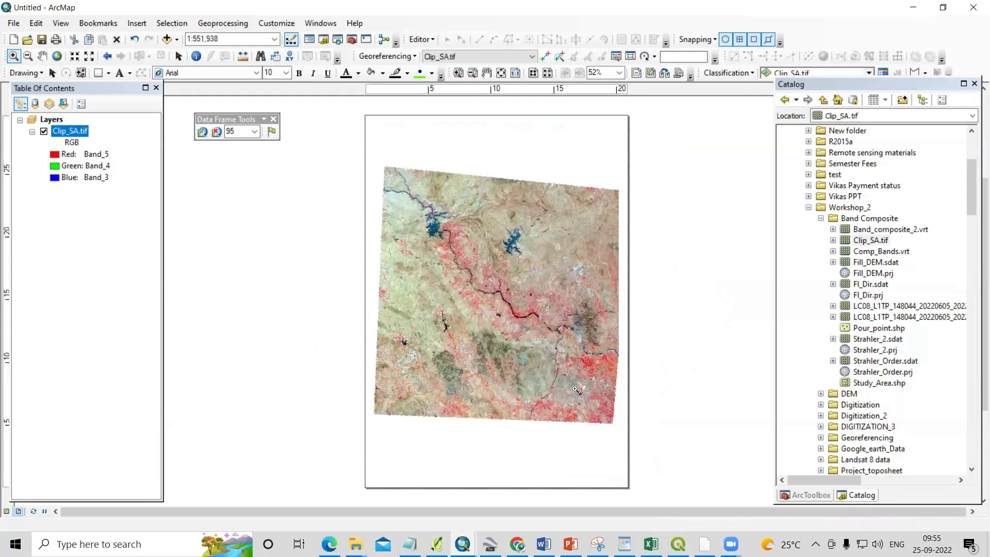
left_click(145, 27)
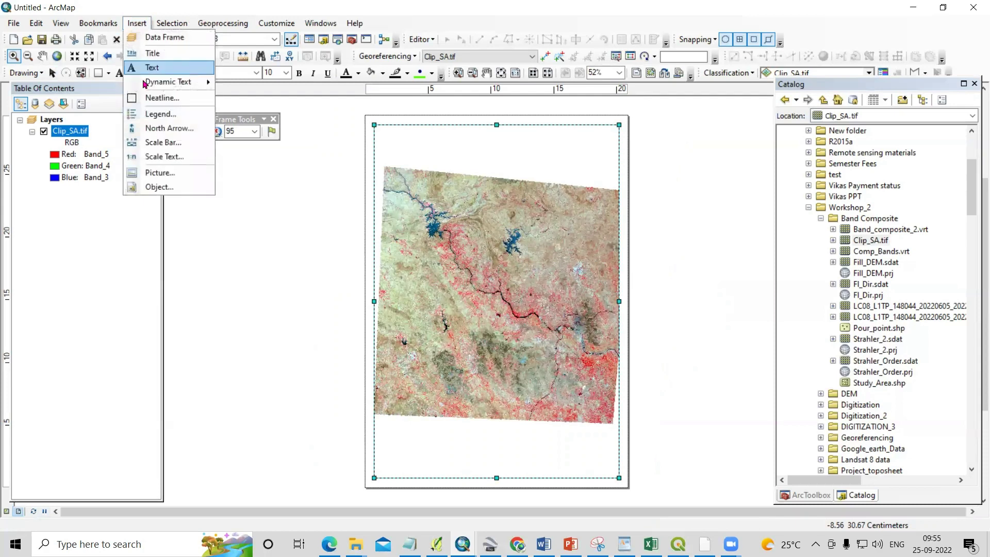
- Insert an ESRI North 3 north arrow and place it at the page's top-right
left_click(160, 137)
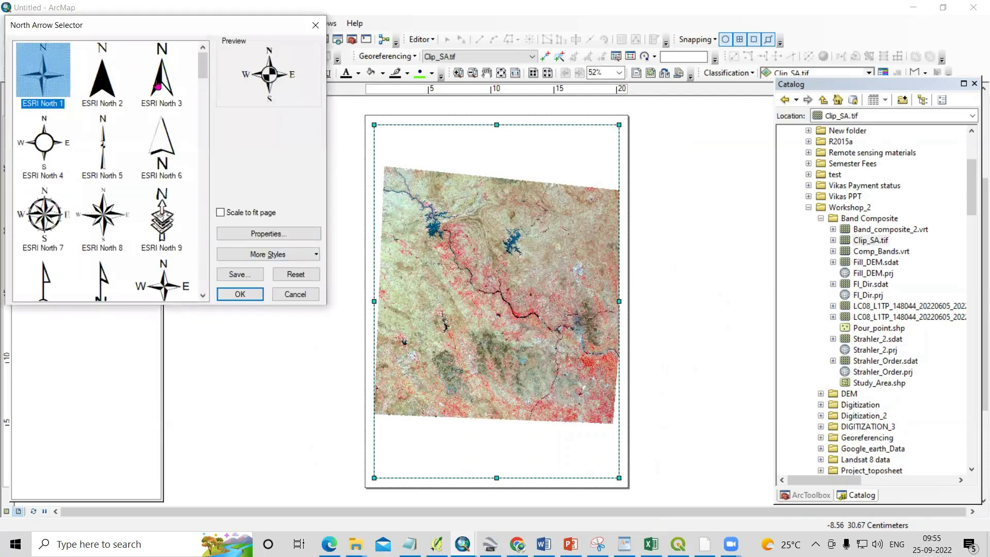
left_click(158, 86)
left_click(240, 294)
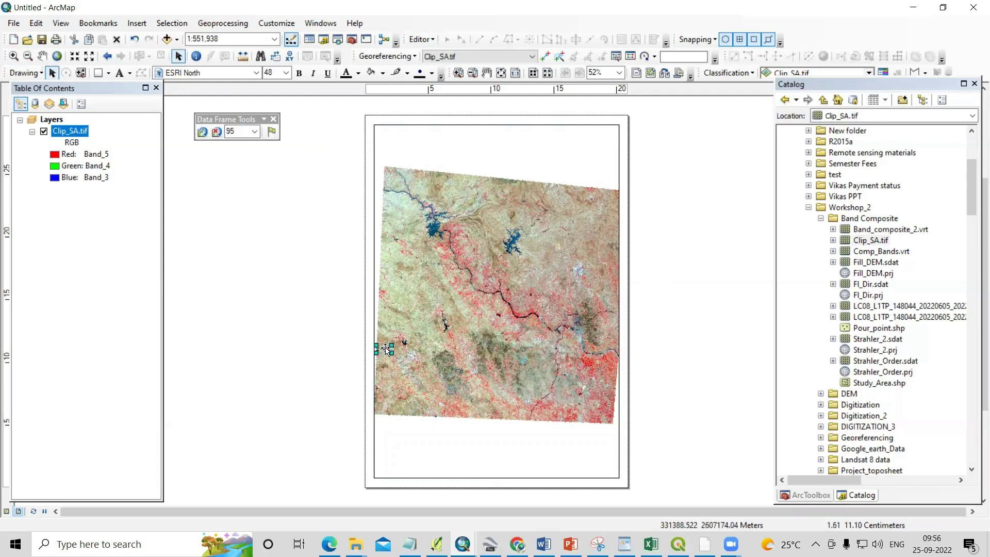
left_click_drag(387, 349, 612, 166)
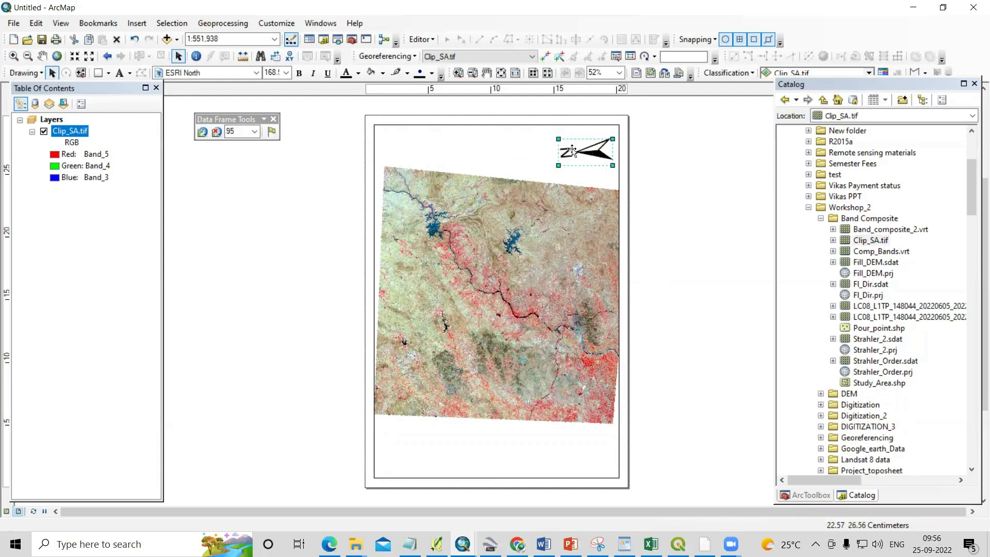
- Reset the rotation, nudge the north arrow, and rotate the data frame to about 8.11°
left_click(217, 133)
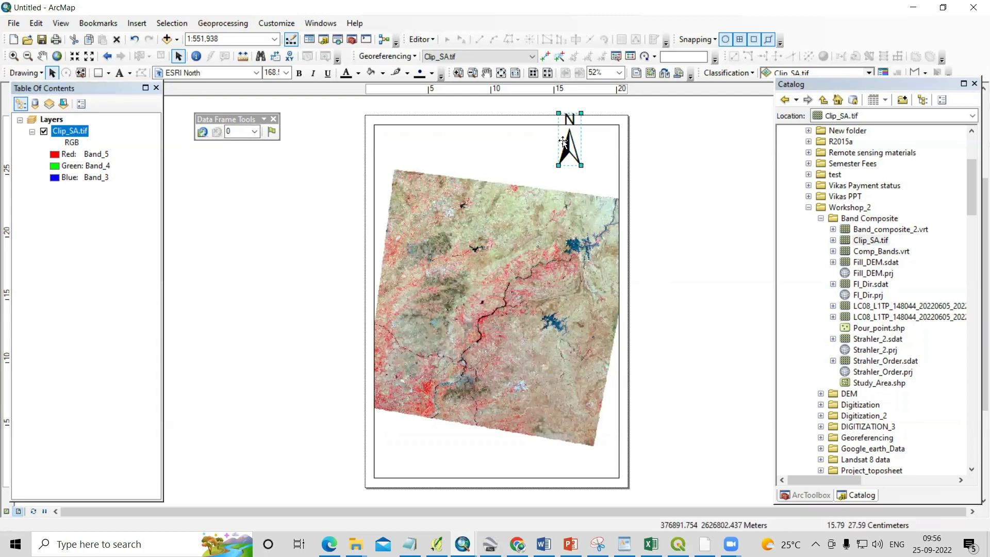
left_click_drag(563, 142, 578, 163)
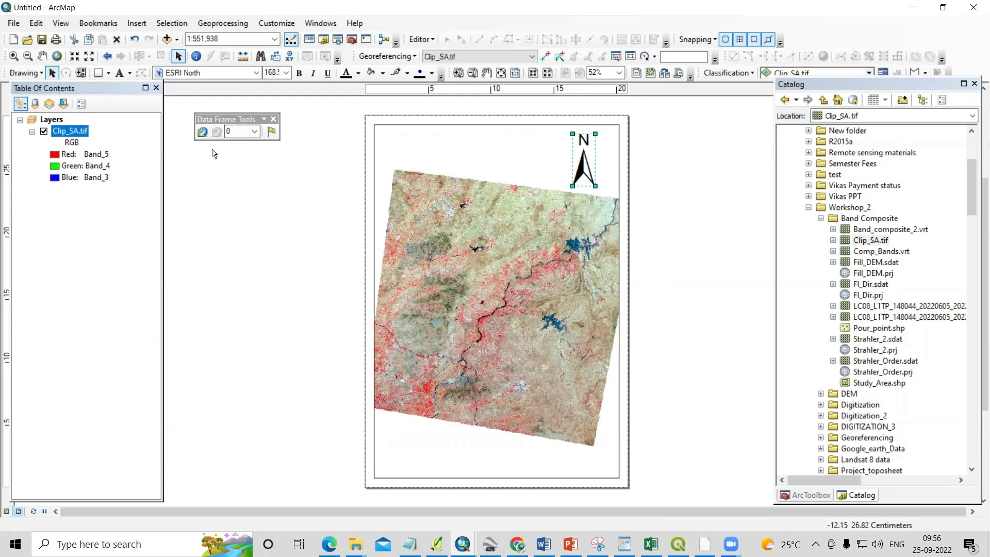
left_click(203, 135)
left_click_drag(555, 235, 535, 228)
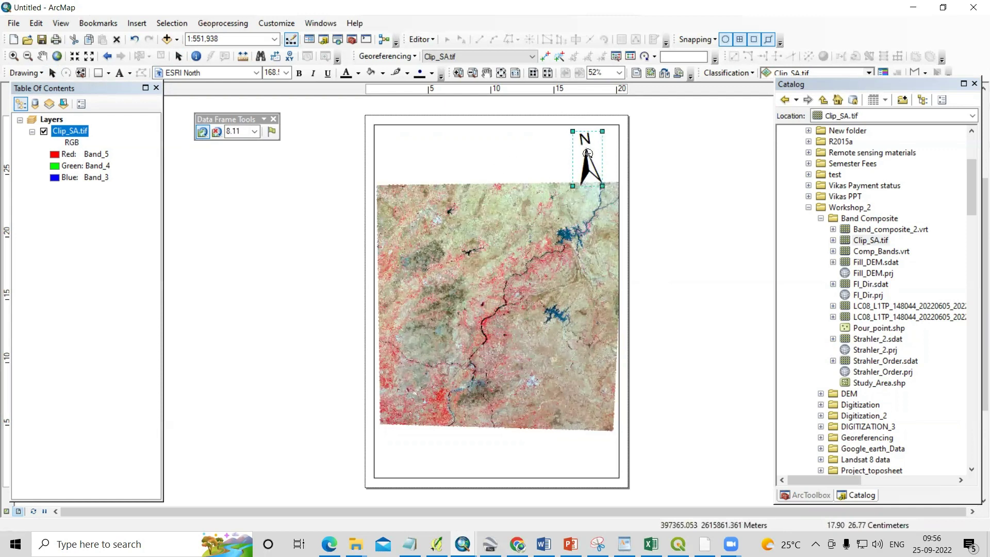
double_click(237, 130)
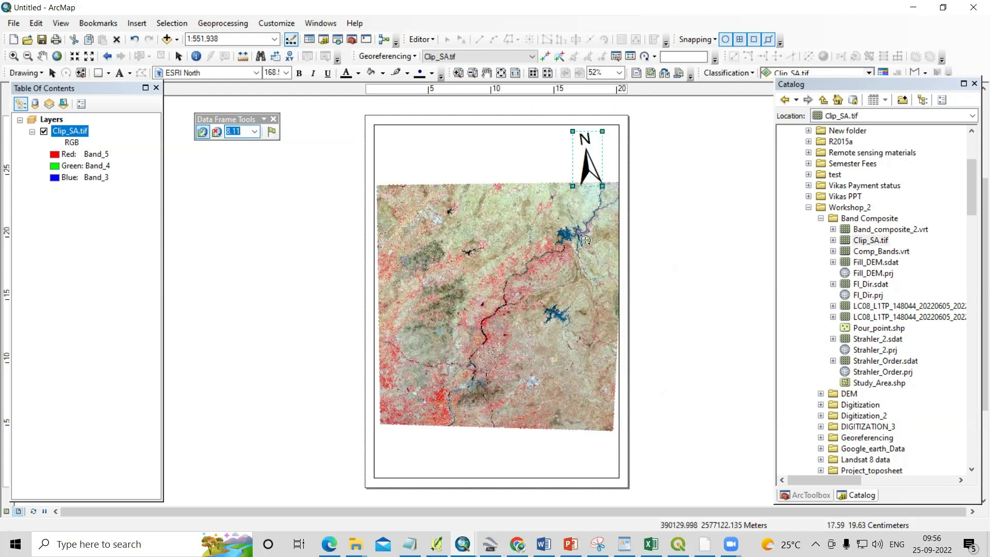
- In QGIS, set the map canvas rotation to 40 degrees
mouse_move(678, 544)
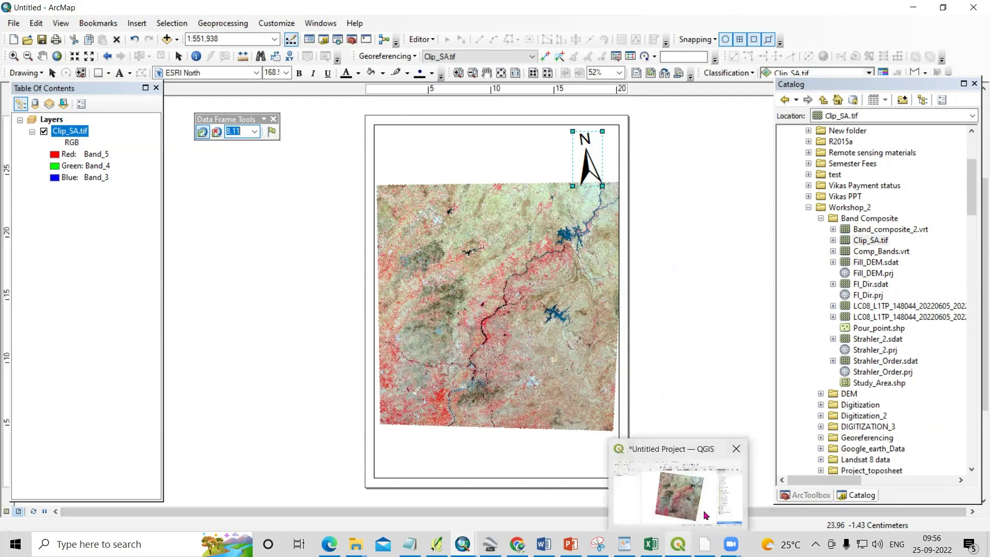
left_click(678, 490)
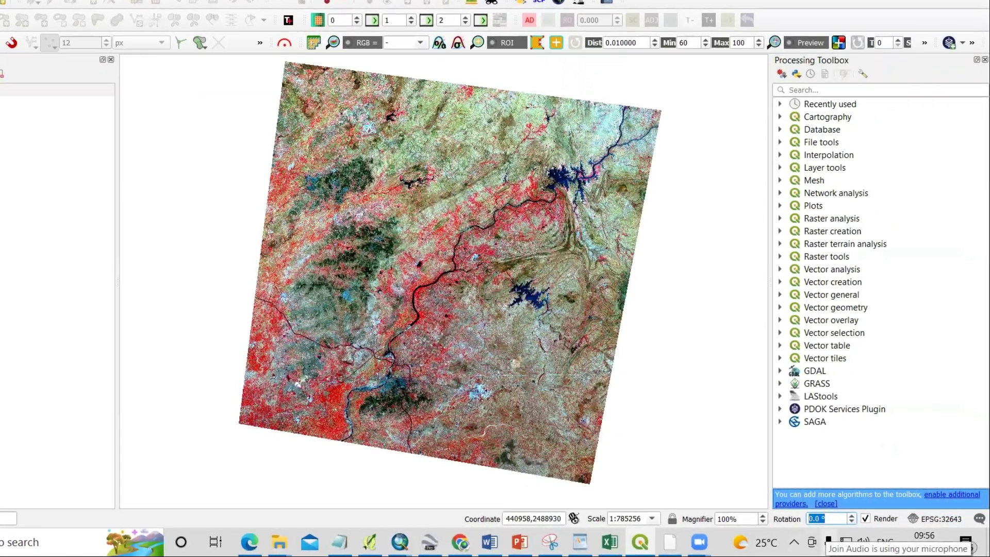
type("4")
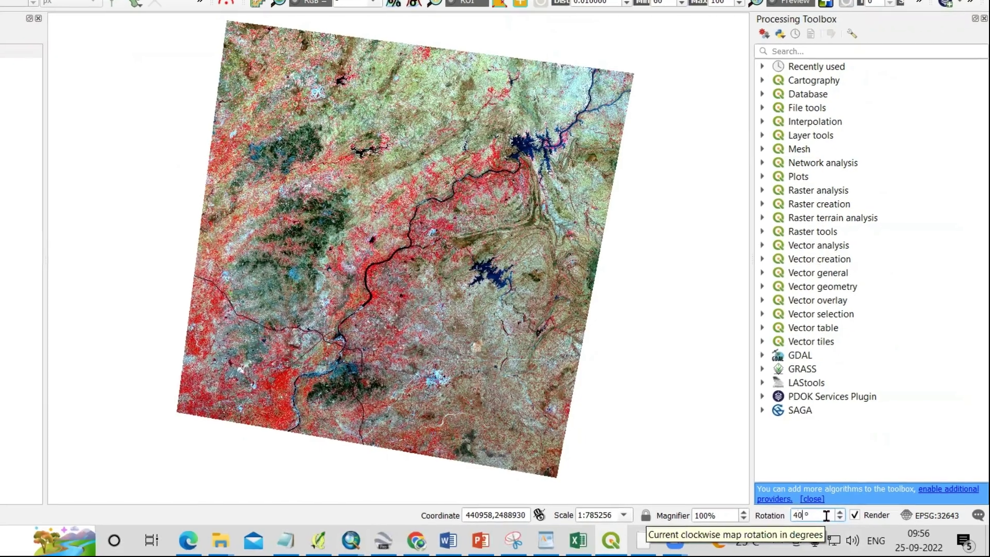
type("0")
key("Return")
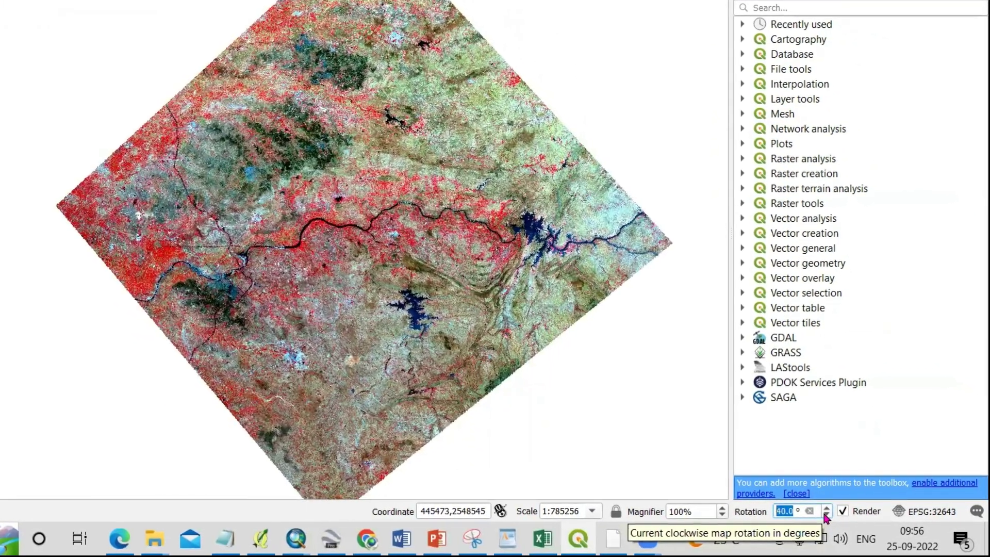
- Step the map rotation down from 35 to -30 degrees
left_click(827, 516)
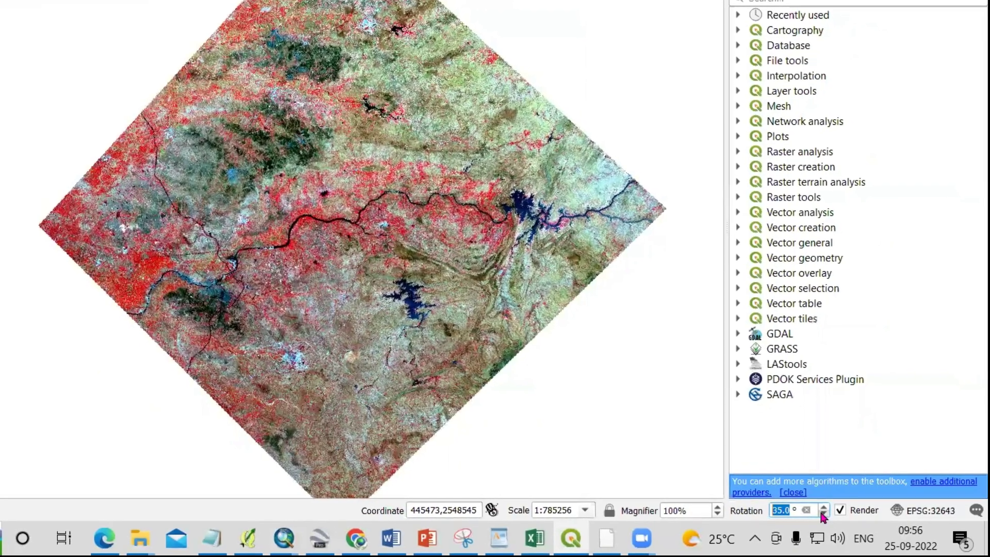
left_click(821, 514)
left_click(821, 515)
left_click(821, 515)
left_click(822, 516)
left_click(822, 516)
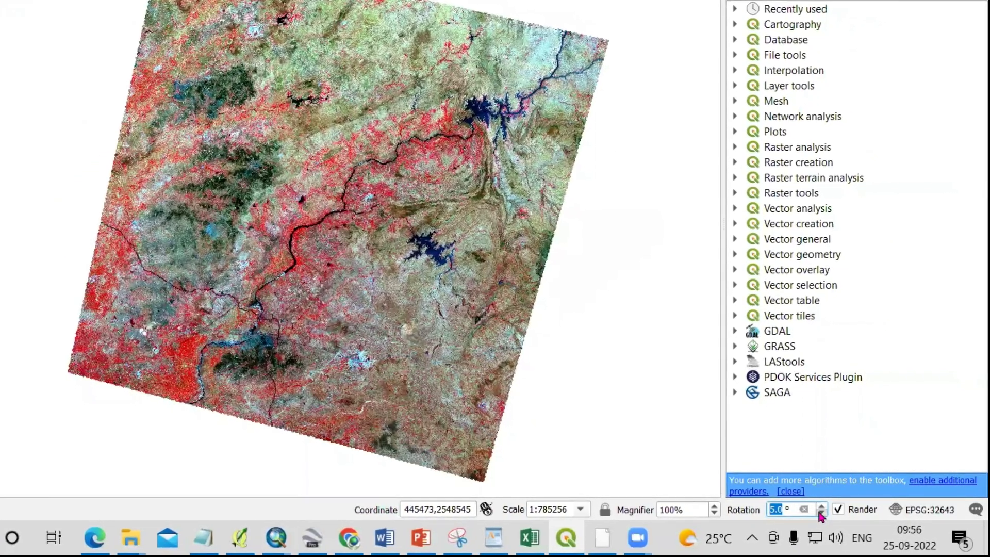
left_click(822, 516)
left_click(822, 516)
left_click(822, 516)
left_click(822, 515)
left_click(822, 516)
- Step the map rotation back up through 20 to 80 degrees
left_click(821, 507)
left_click(821, 507)
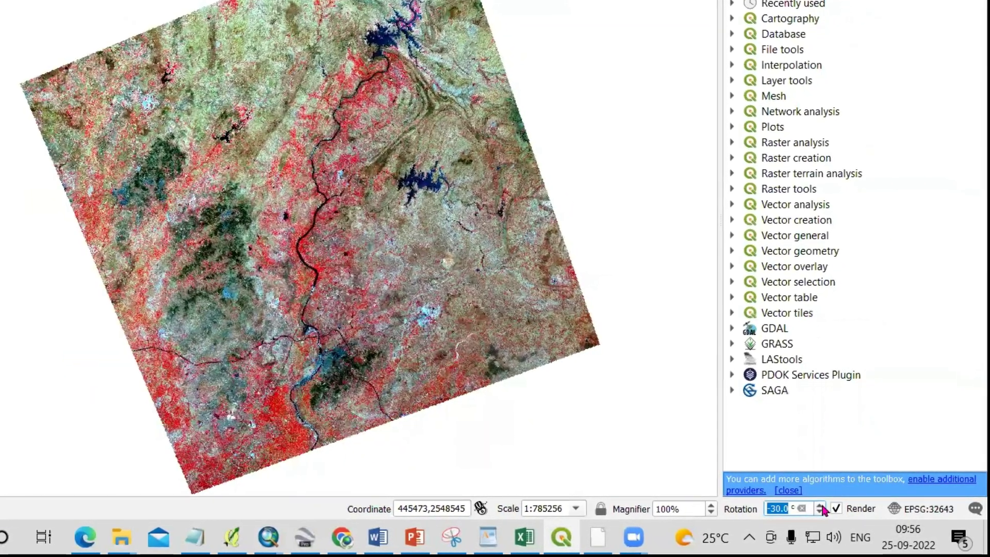
left_click(821, 508)
left_click(820, 508)
left_click(821, 507)
left_click(821, 507)
left_click(821, 508)
left_click(821, 507)
left_click(821, 507)
left_click(820, 508)
left_click(821, 508)
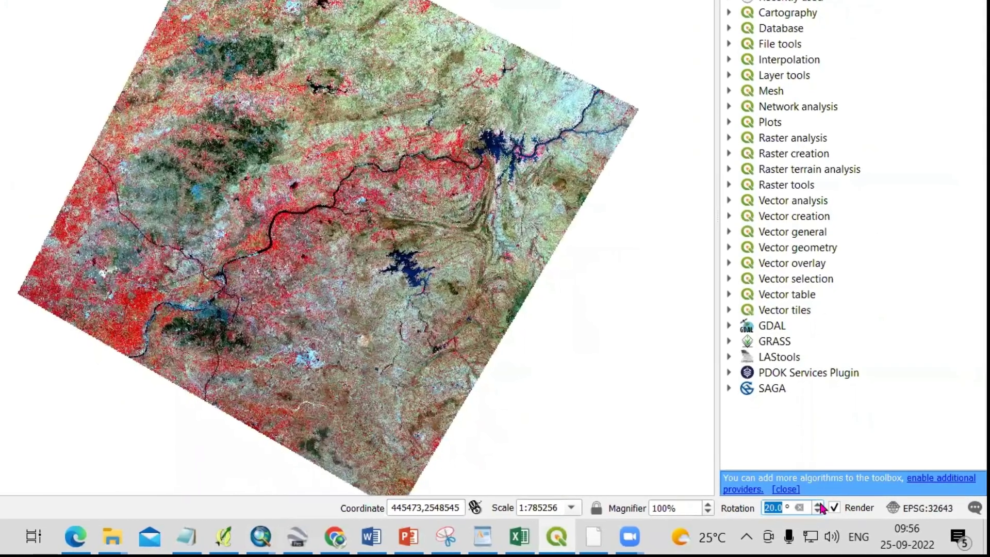
left_click(821, 507)
left_click(821, 507)
left_click(820, 507)
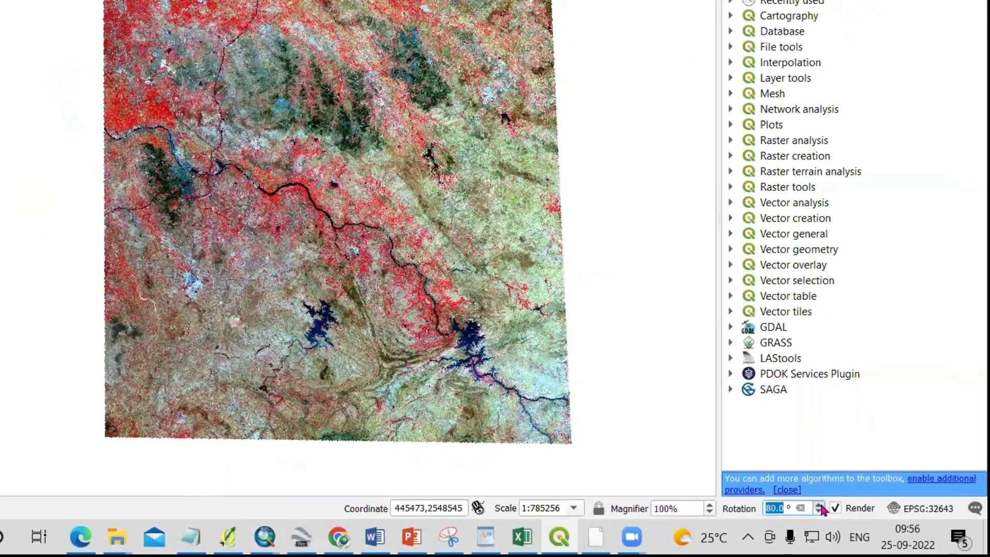
left_click(821, 507)
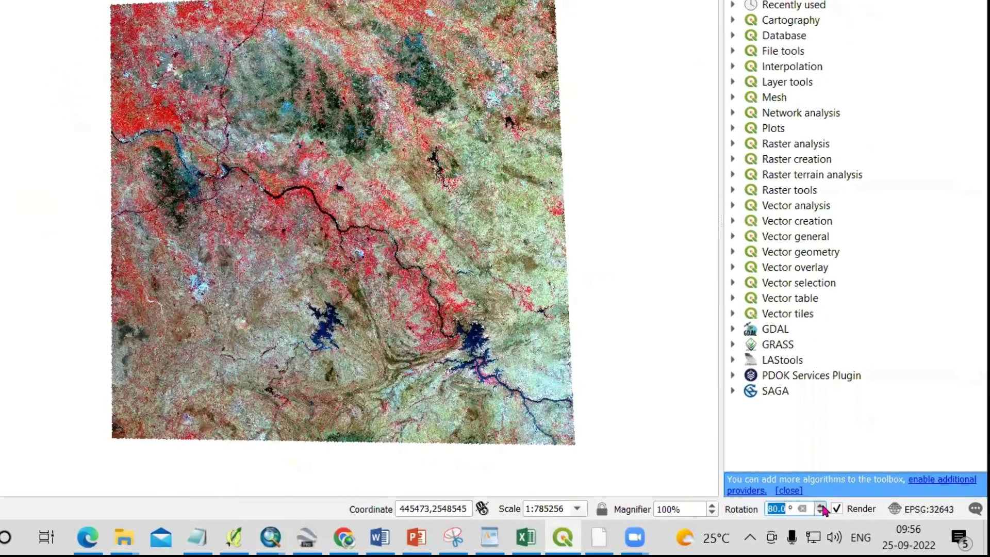
left_click(821, 508)
left_click(821, 507)
left_click(820, 508)
left_click(821, 507)
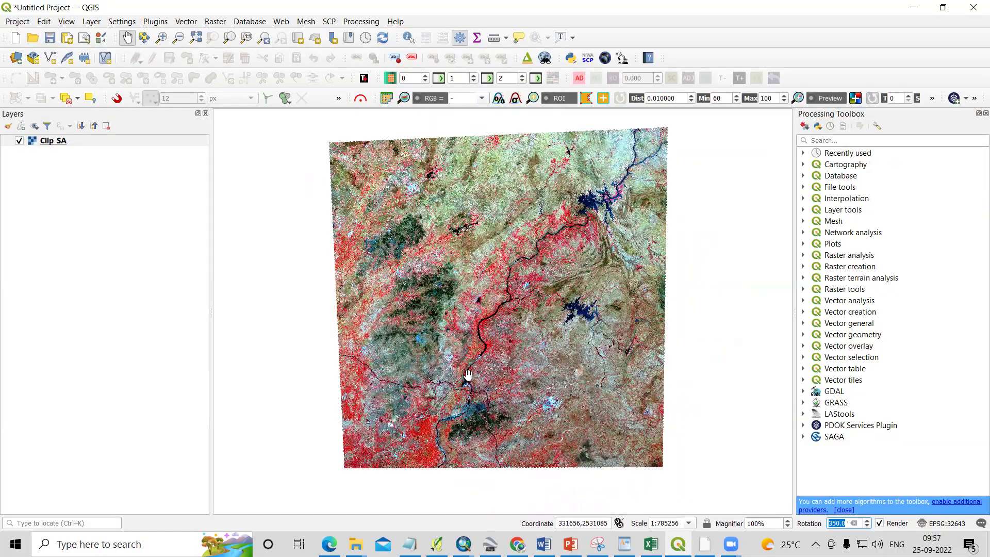